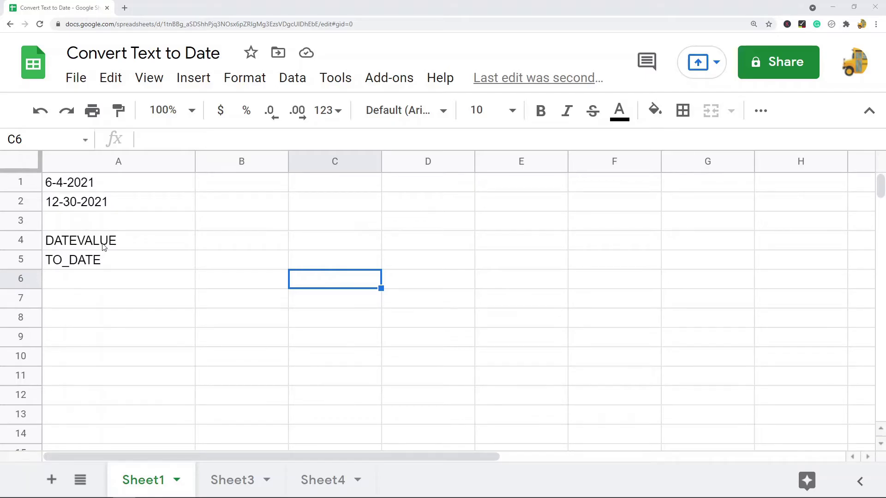
- Enter =DATEVALUE(A1) in B1 so the text date yields serial number 44351
{"action": "left_click", "coordinate": [88, 189]}
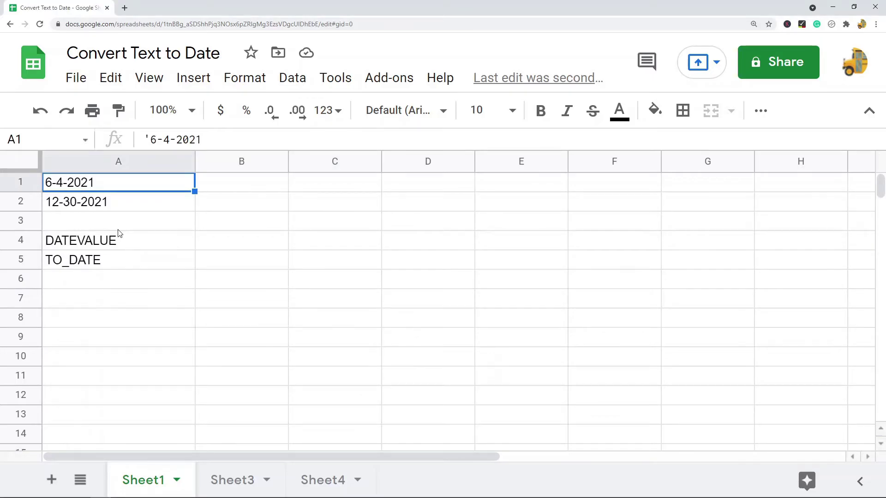
{"action": "left_click", "coordinate": [123, 243]}
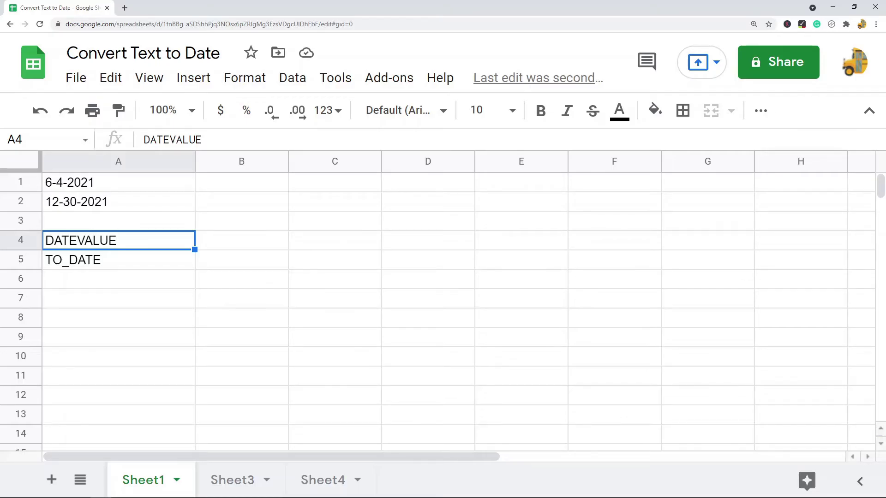
{"action": "double_click", "coordinate": [266, 183]}
{"action": "type", "text": "="}
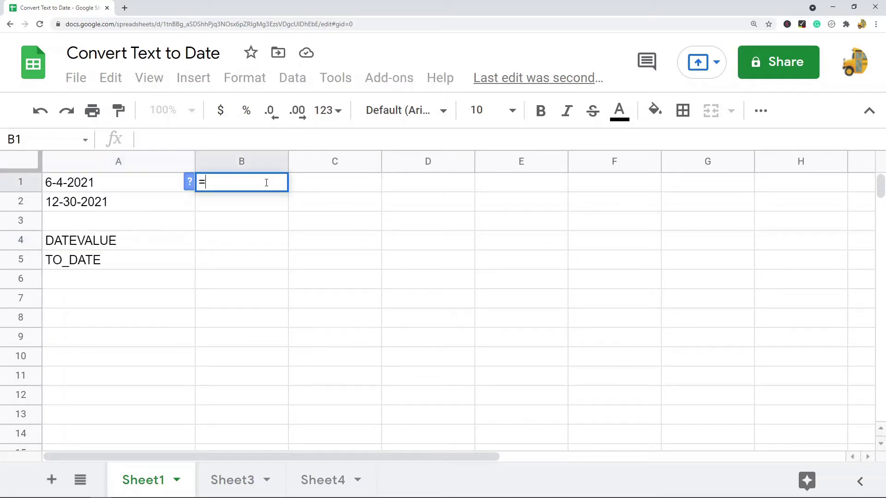
{"action": "type", "text": "datevalue"}
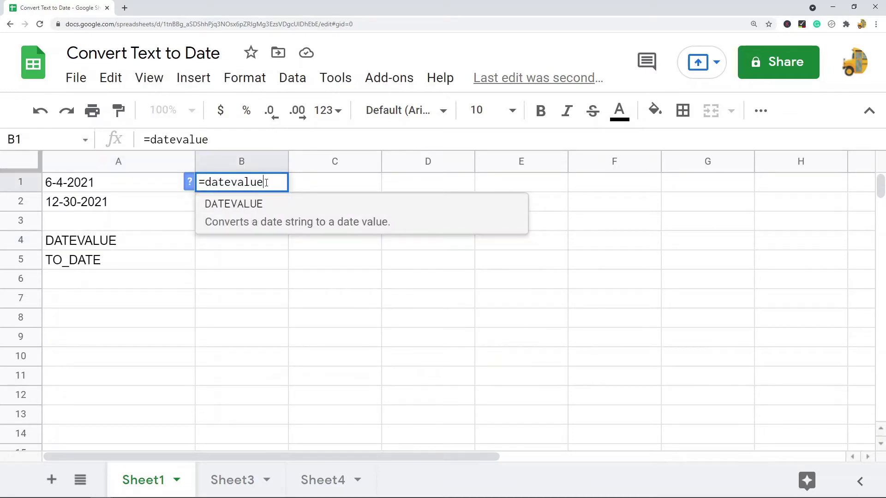
{"action": "key", "text": "Tab"}
{"action": "left_click", "coordinate": [119, 183]}
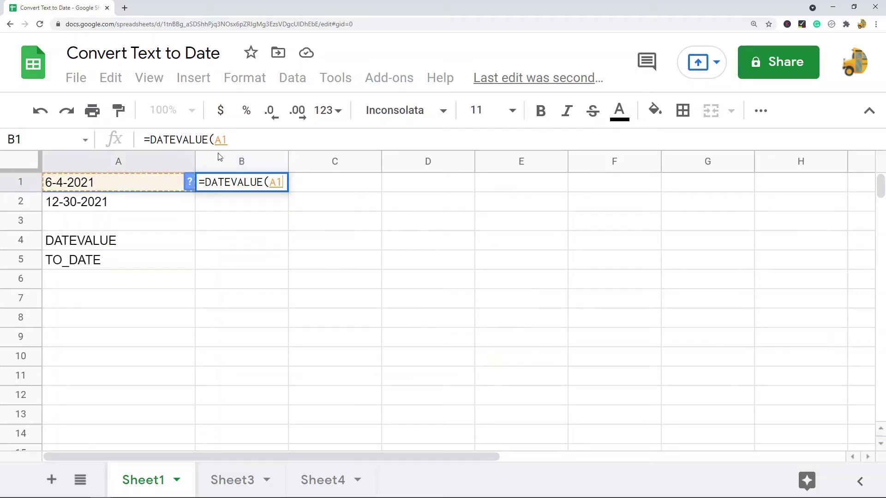
{"action": "left_click", "coordinate": [246, 139]}
{"action": "type", "text": ")"}
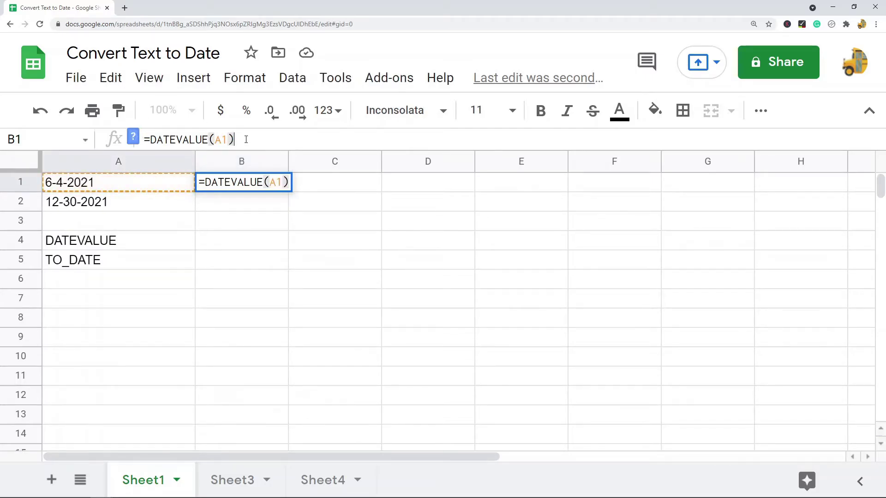
{"action": "key", "text": "Return"}
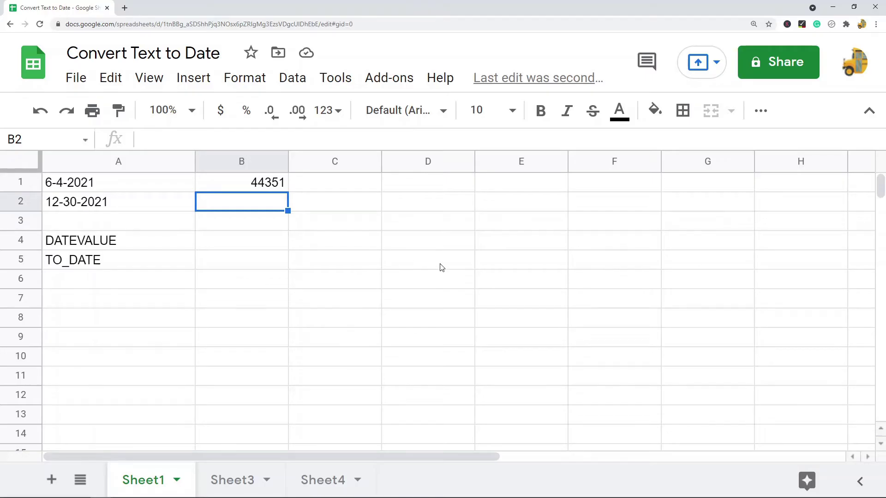
- Enter =TO_DATE(B1) in C1 so serial 44351 shows as 6/4/2021
{"action": "left_click", "coordinate": [315, 185]}
{"action": "type", "text": "=to"}
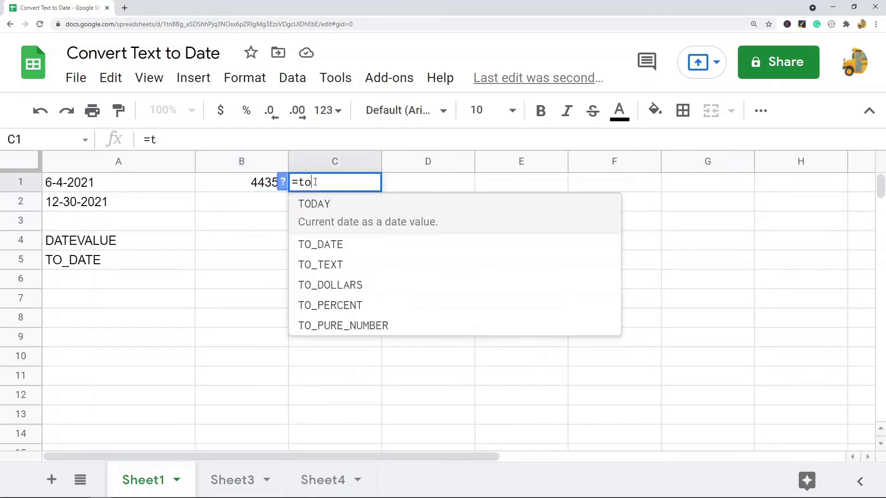
{"action": "key", "text": "Tab"}
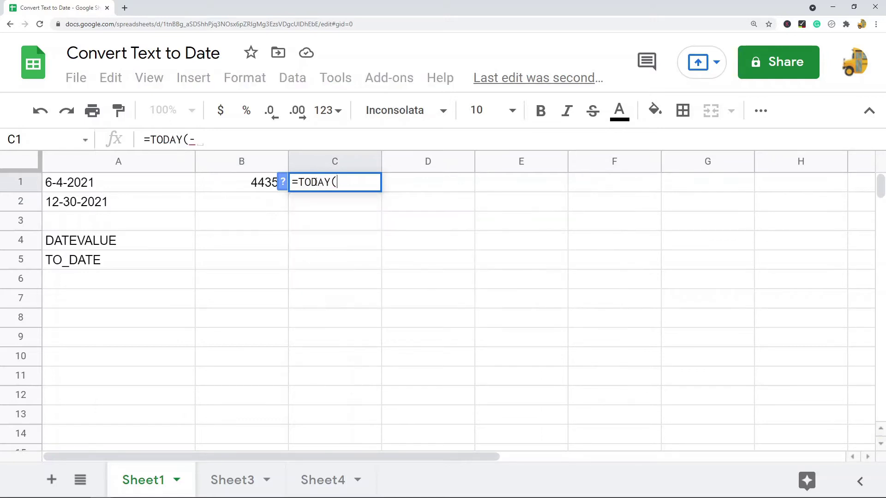
{"action": "key", "text": "BackSpace"}
{"action": "key", "text": "BackSpace"}
{"action": "key", "text": "BackSpace"}
{"action": "type", "text": "_dat"}
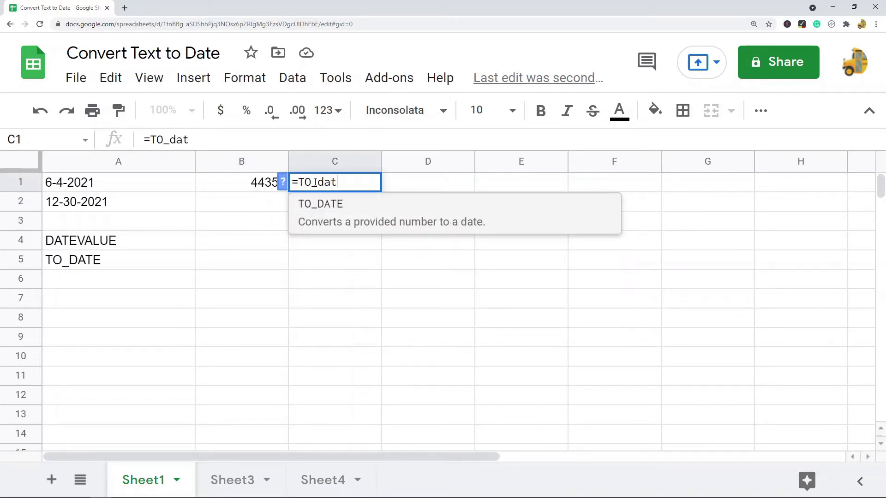
{"action": "key", "text": "Tab"}
{"action": "left_click", "coordinate": [250, 182]}
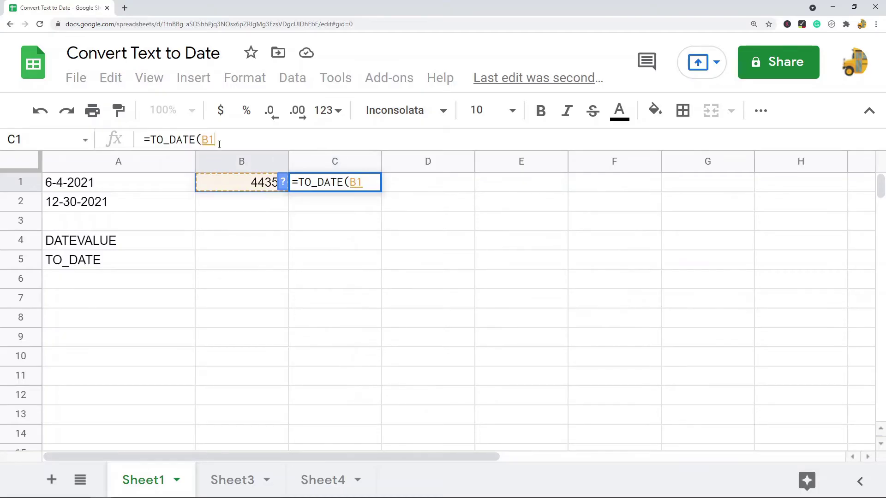
{"action": "type", "text": ")"}
{"action": "key", "text": "Return"}
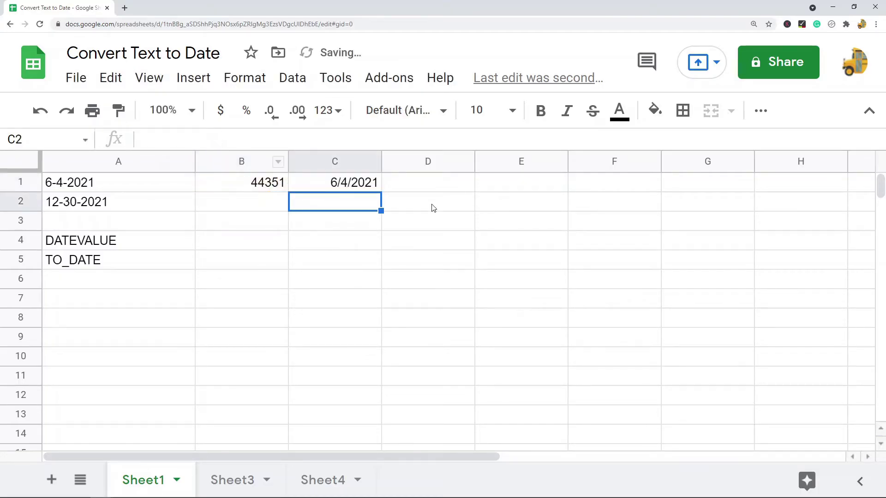
- Compare the DATEVALUE formula in B1 with the TO_DATE formula in C1
{"action": "left_click", "coordinate": [354, 187]}
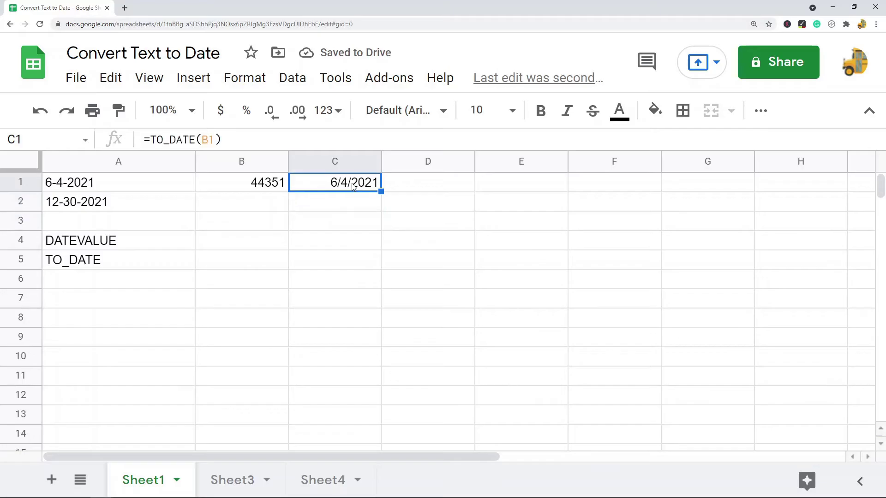
{"action": "left_click", "coordinate": [262, 188]}
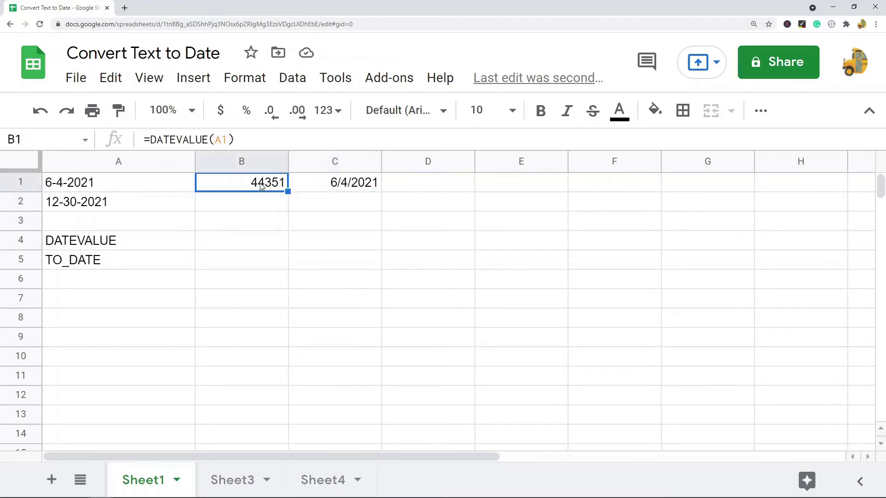
{"action": "left_click", "coordinate": [339, 185]}
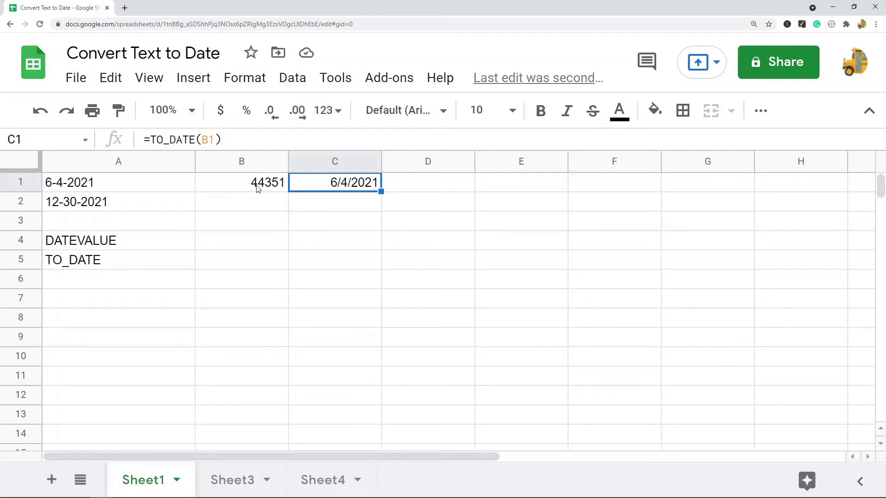
- Clear B1:C1 and enter the nested =TO_DATE(DATEVALUE(A1)) in B1, giving 6/4/2021
{"action": "left_click", "coordinate": [257, 188]}
{"action": "left_click", "coordinate": [351, 192]}
{"action": "left_click_drag", "start_coordinate": [261, 193], "coordinate": [321, 186]}
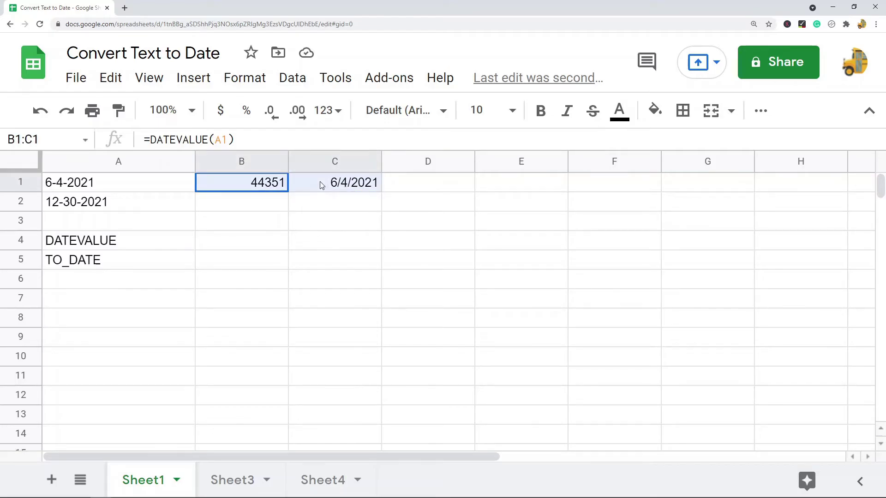
{"action": "key", "text": "Delete"}
{"action": "double_click", "coordinate": [248, 181]}
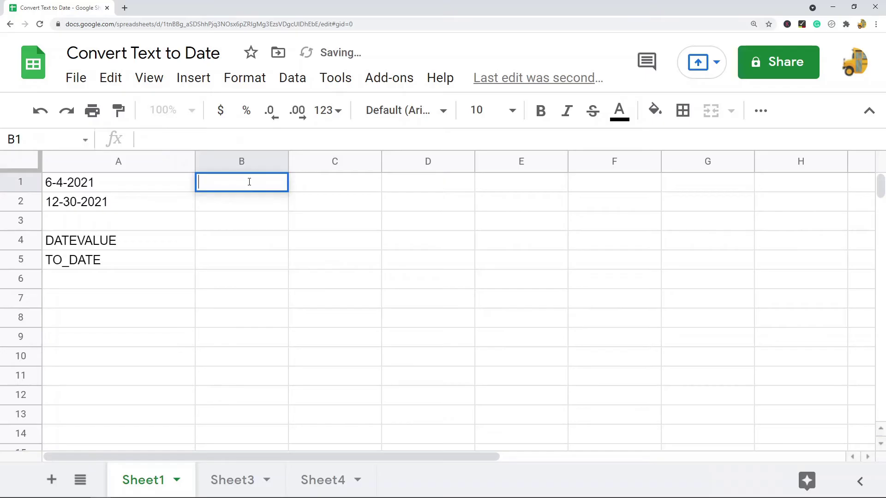
{"action": "type", "text": "="}
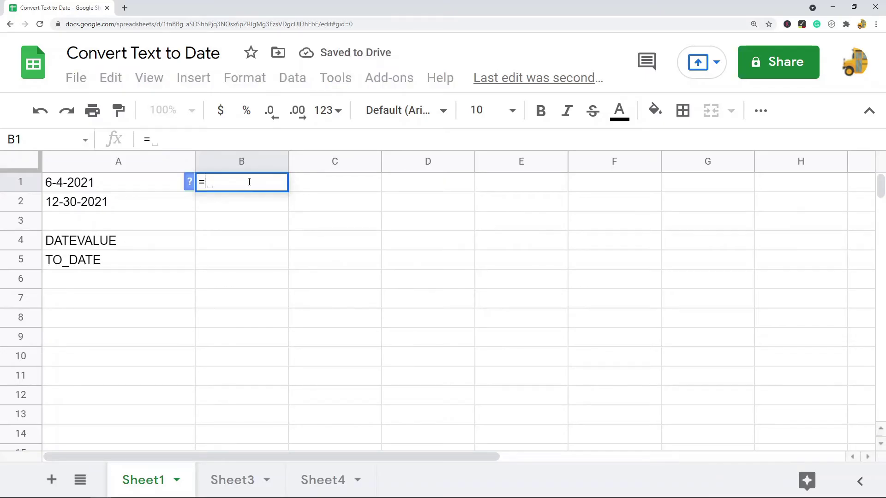
{"action": "key", "text": "Return"}
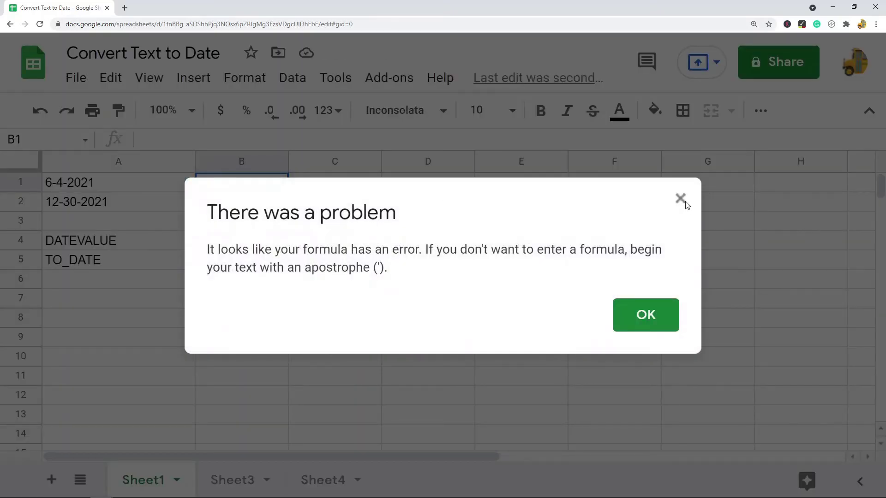
{"action": "left_click", "coordinate": [680, 200]}
{"action": "double_click", "coordinate": [237, 182]}
{"action": "type", "text": "="}
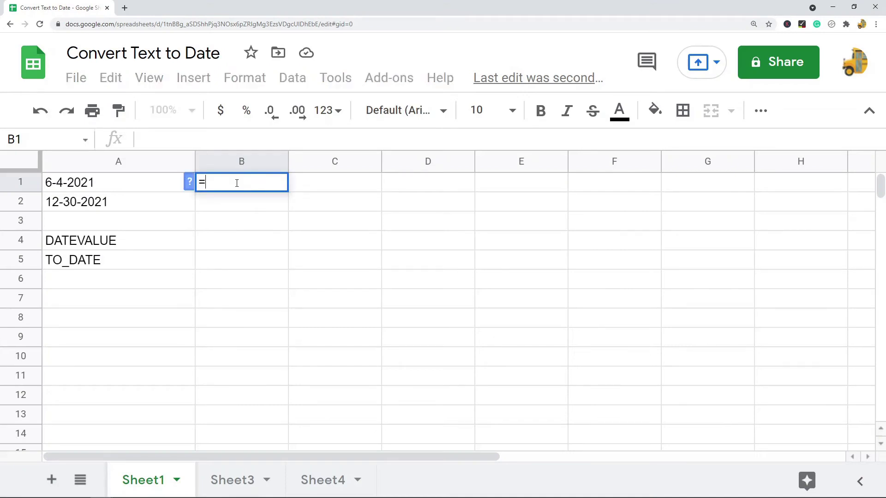
{"action": "type", "text": "to_"}
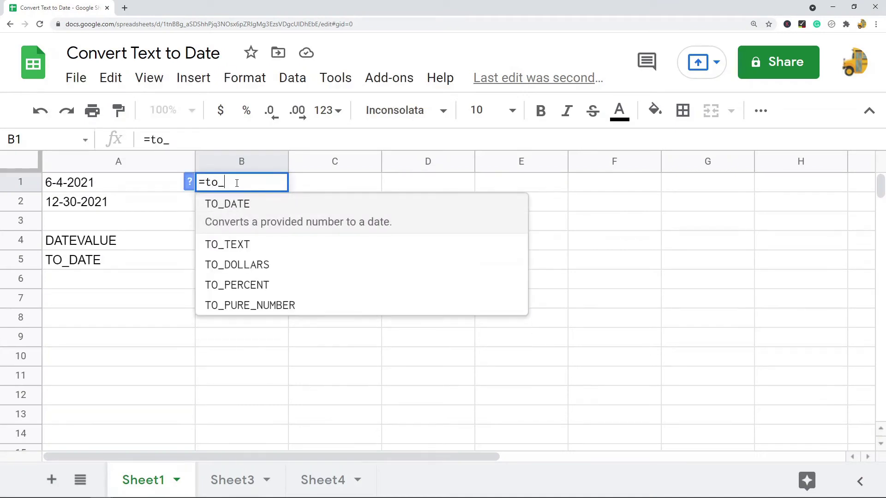
{"action": "type", "text": "date("}
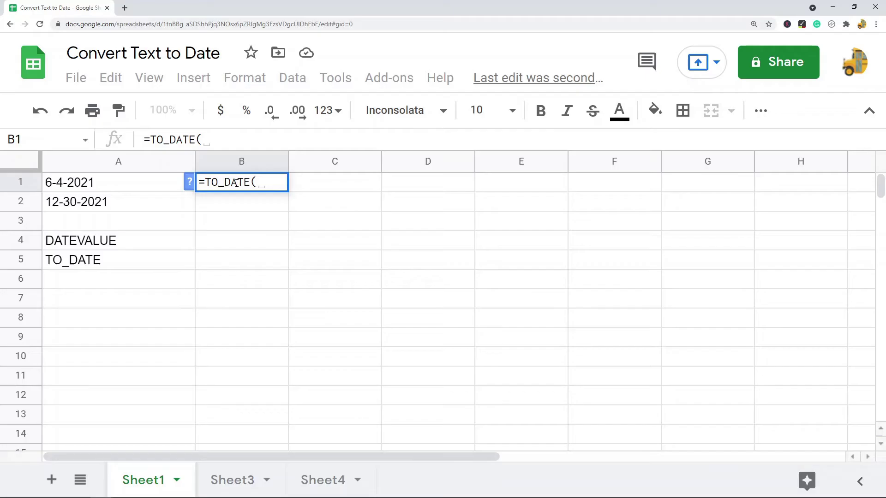
{"action": "type", "text": "DATEVAL"}
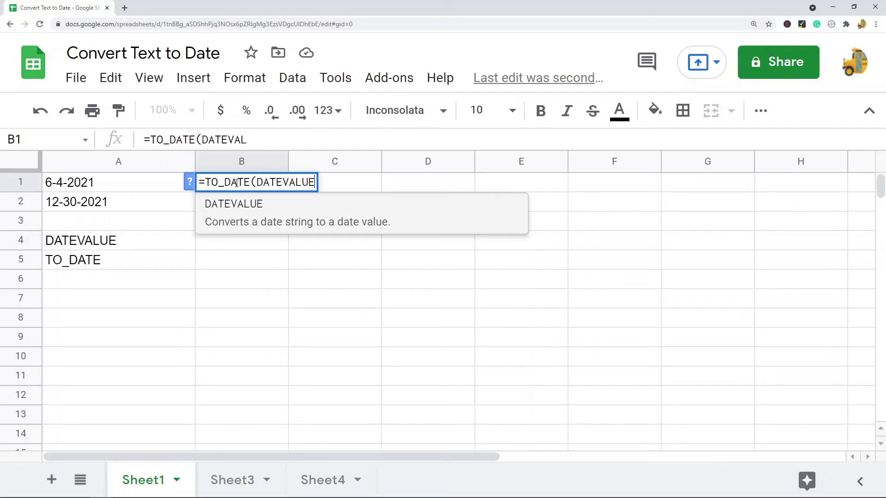
{"action": "type", "text": "UE("}
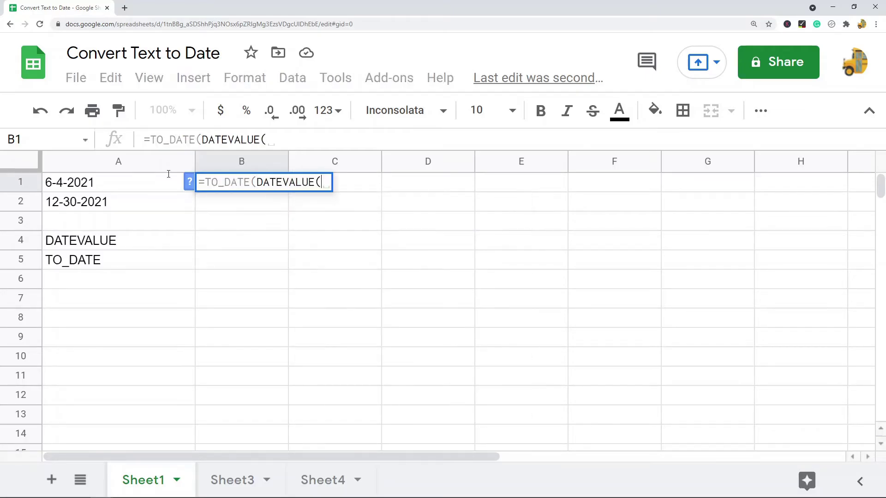
{"action": "left_click", "coordinate": [132, 183]}
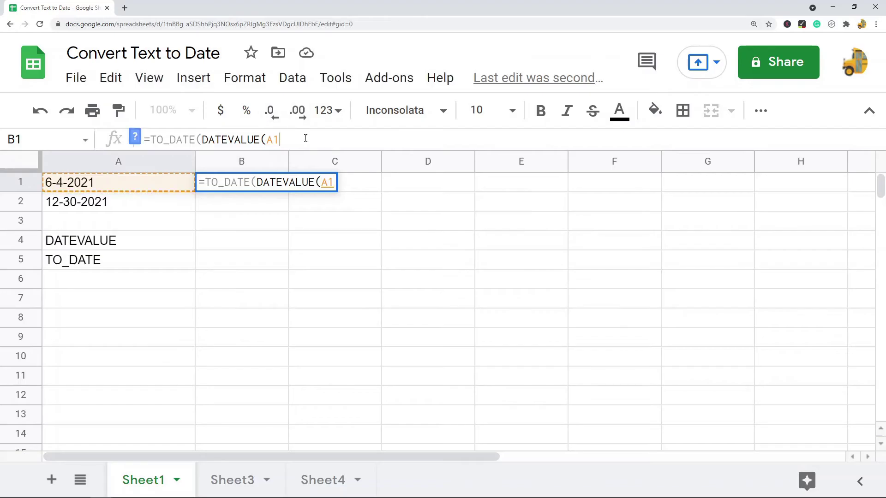
{"action": "type", "text": "))"}
{"action": "key", "text": "Return"}
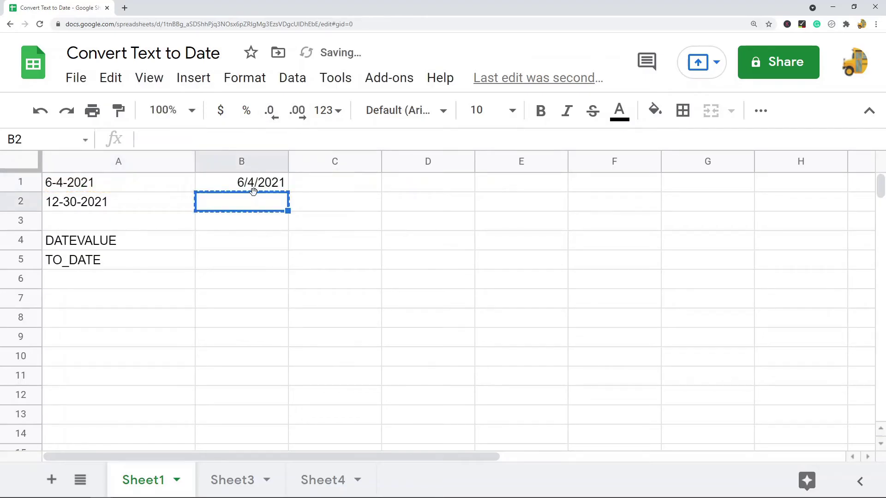
- Copy the nested formula to B2 for 12/30/2021, review both results, then switch to Sheet3
{"action": "left_click", "coordinate": [251, 187]}
{"action": "key", "text": "ctrl+c"}
{"action": "left_click", "coordinate": [255, 201]}
{"action": "key", "text": "ctrl+v"}
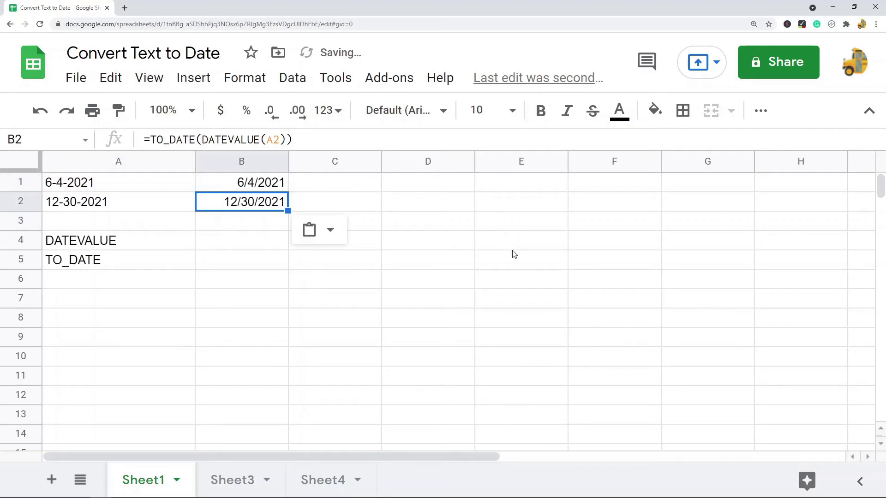
{"action": "left_click", "coordinate": [512, 246]}
{"action": "left_click", "coordinate": [241, 189]}
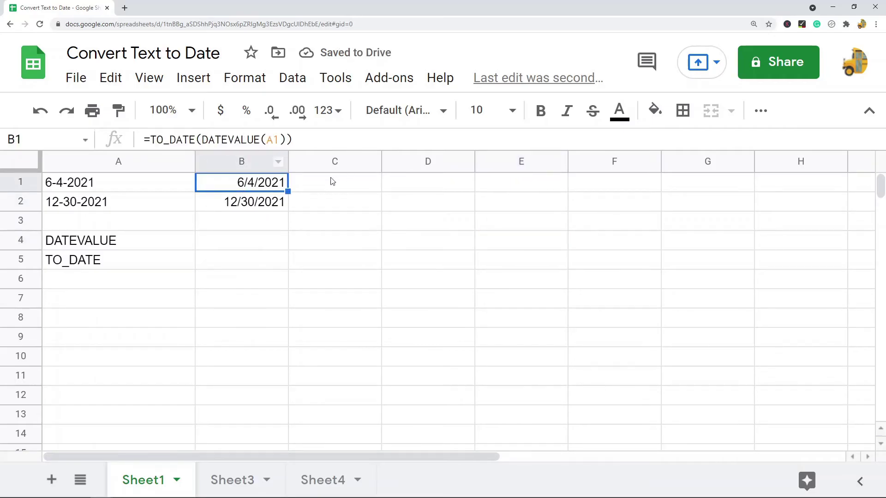
{"action": "left_click_drag", "start_coordinate": [258, 208], "coordinate": [258, 190]}
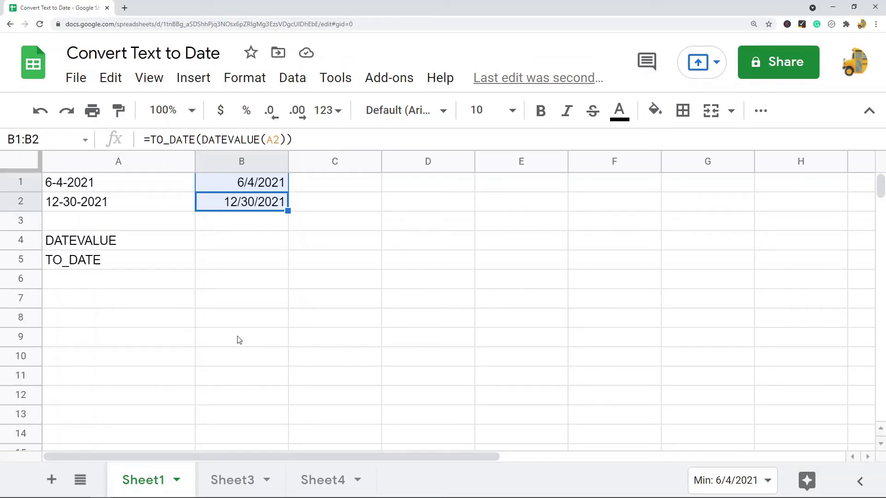
{"action": "left_click", "coordinate": [226, 485]}
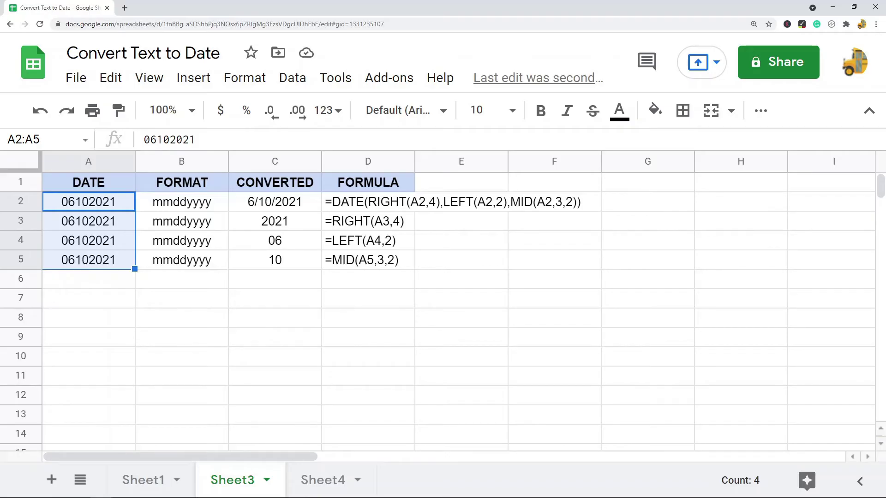
{"action": "left_click", "coordinate": [100, 320]}
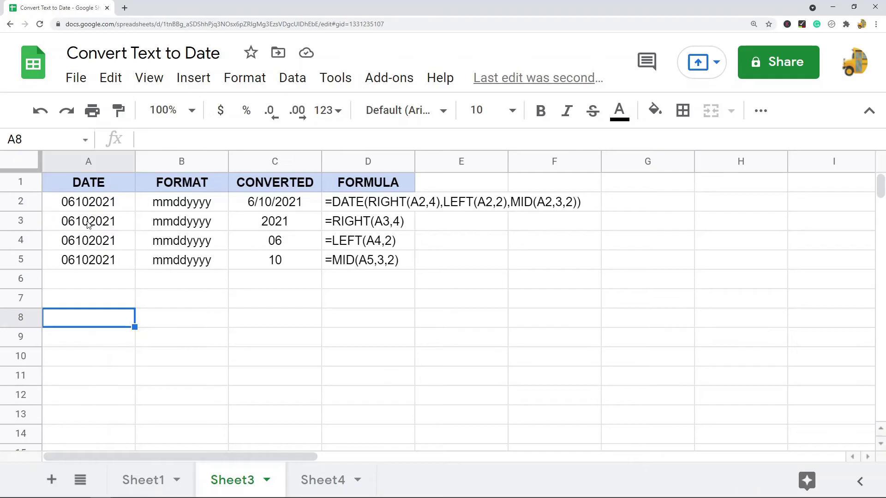
{"action": "left_click_drag", "start_coordinate": [92, 209], "coordinate": [90, 270]}
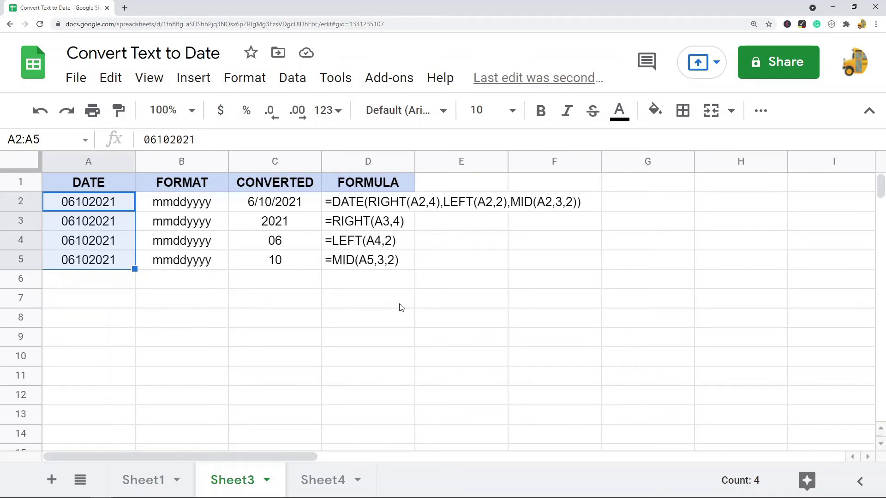
{"action": "left_click", "coordinate": [291, 207]}
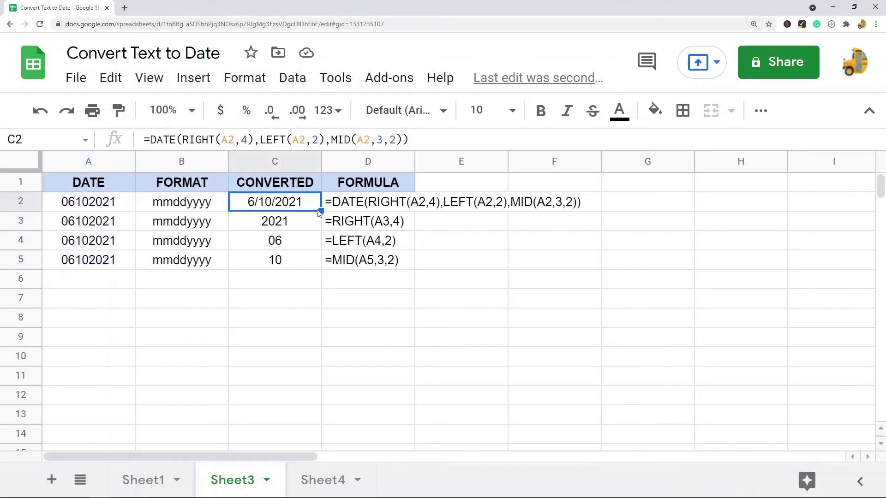
{"action": "key", "text": "Return"}
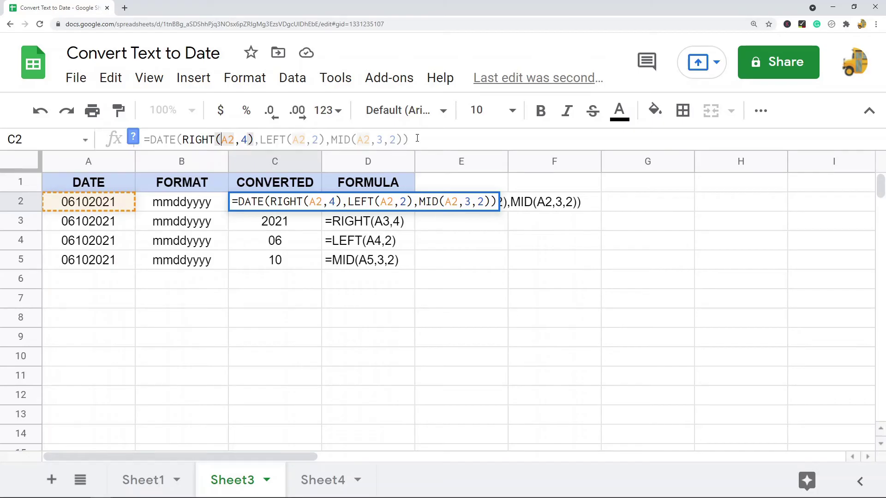
{"action": "key", "text": "Return"}
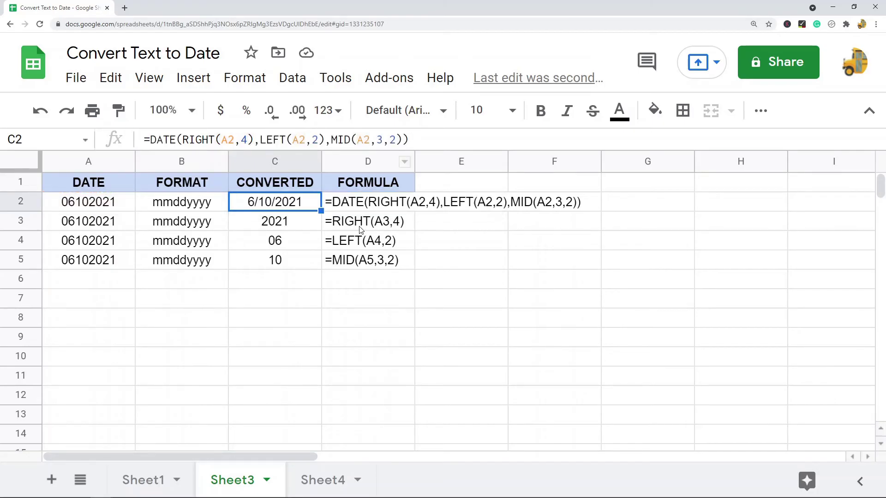
{"action": "left_click", "coordinate": [297, 227]}
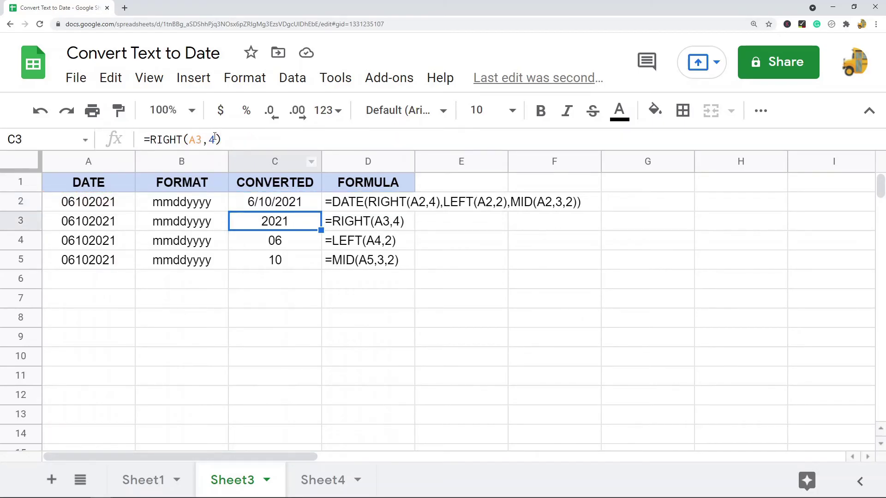
{"action": "left_click", "coordinate": [197, 140]}
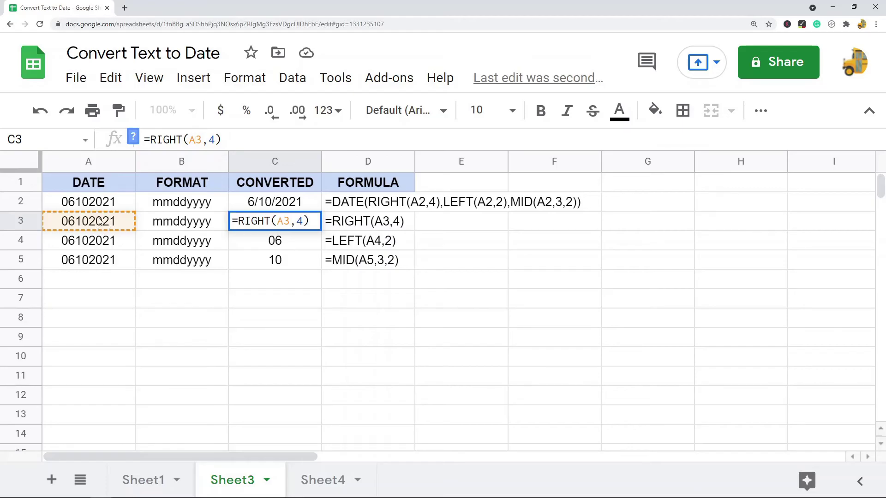
{"action": "left_click", "coordinate": [288, 229]}
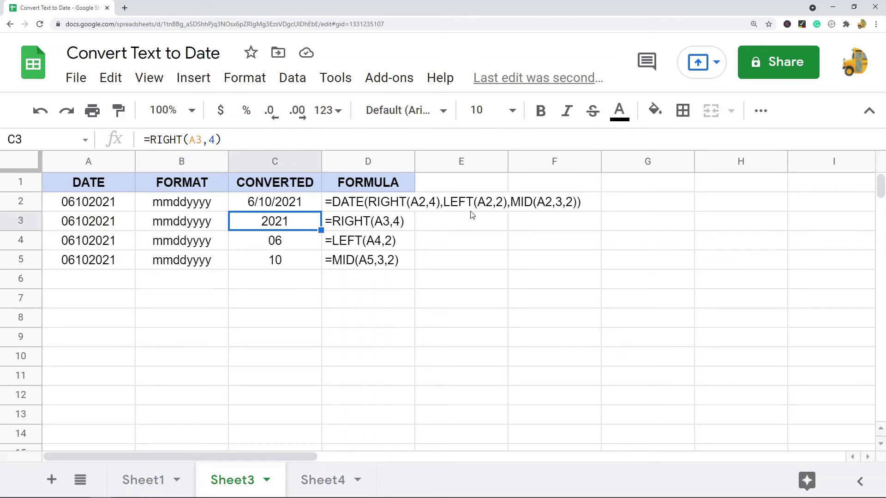
{"action": "left_click", "coordinate": [381, 244]}
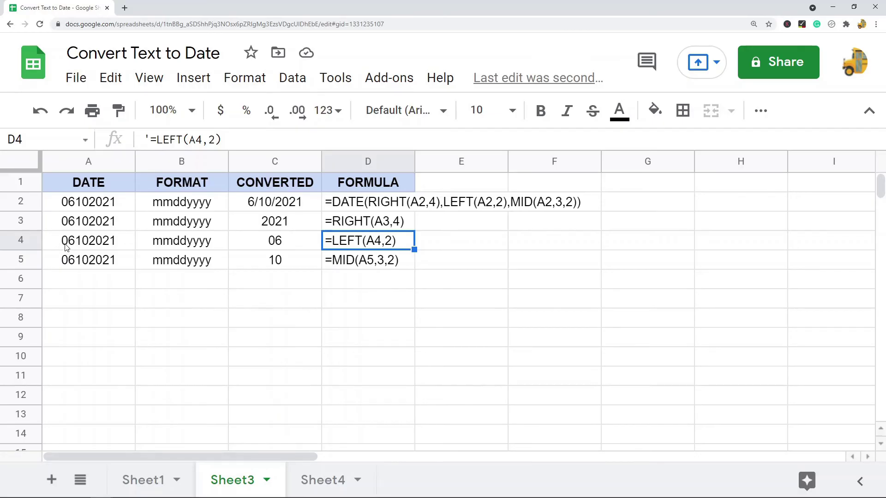
{"action": "left_click", "coordinate": [281, 248]}
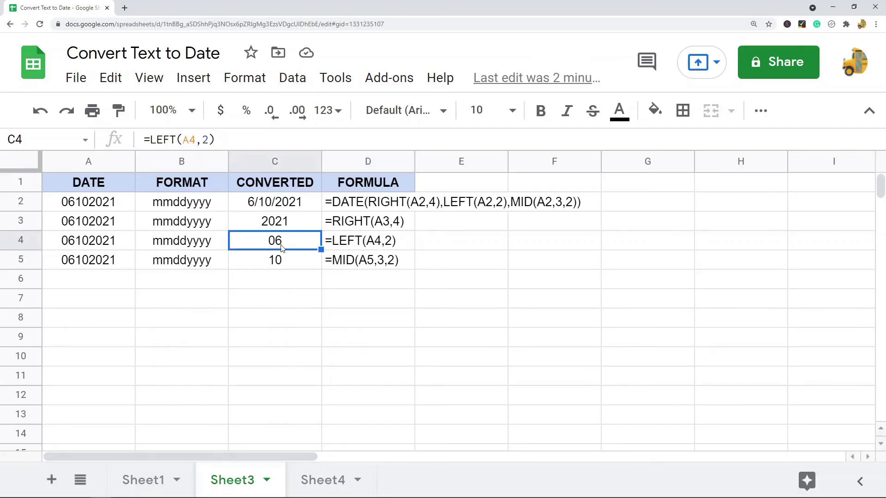
{"action": "left_click", "coordinate": [357, 246]}
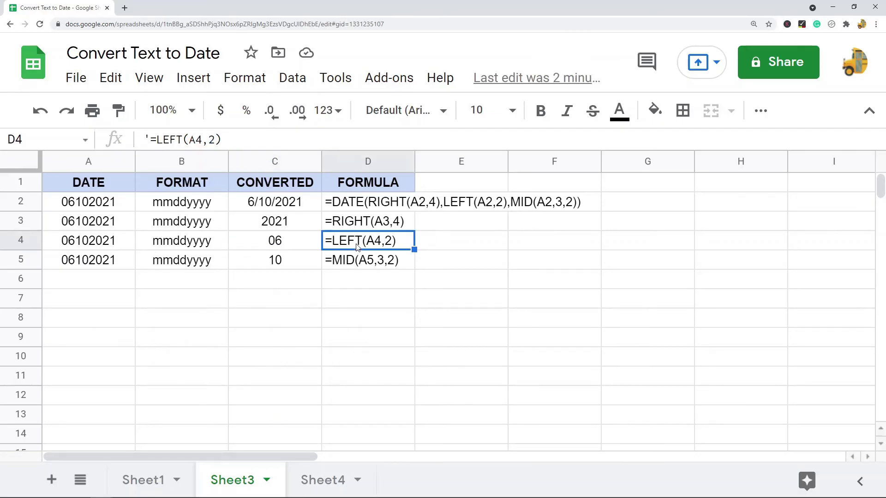
{"action": "left_click", "coordinate": [362, 267]}
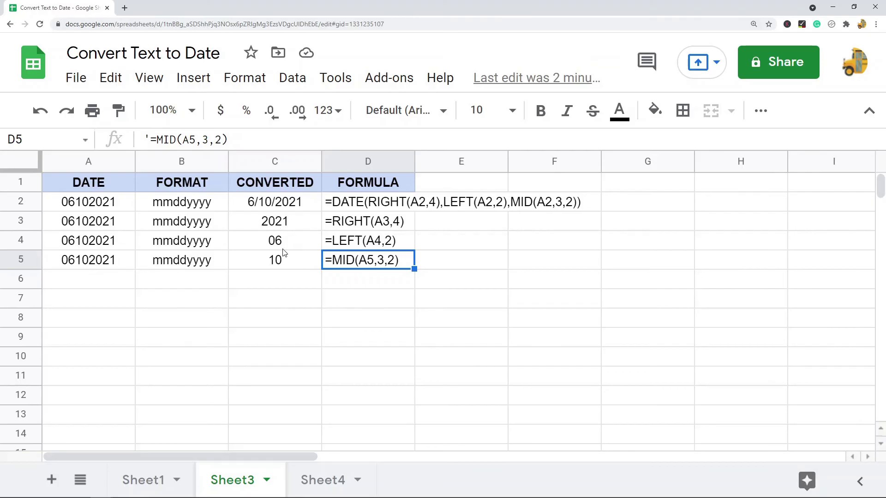
{"action": "left_click", "coordinate": [356, 206]}
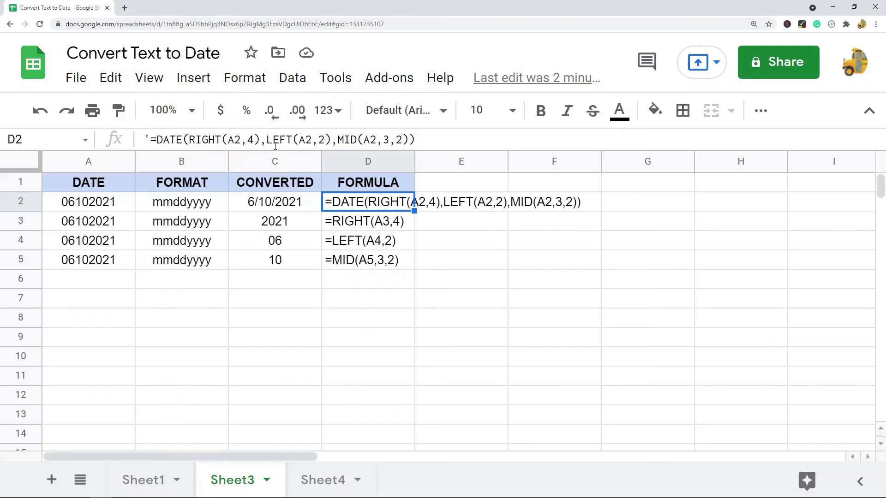
{"action": "left_click", "coordinate": [288, 207]}
{"action": "left_click", "coordinate": [288, 323]}
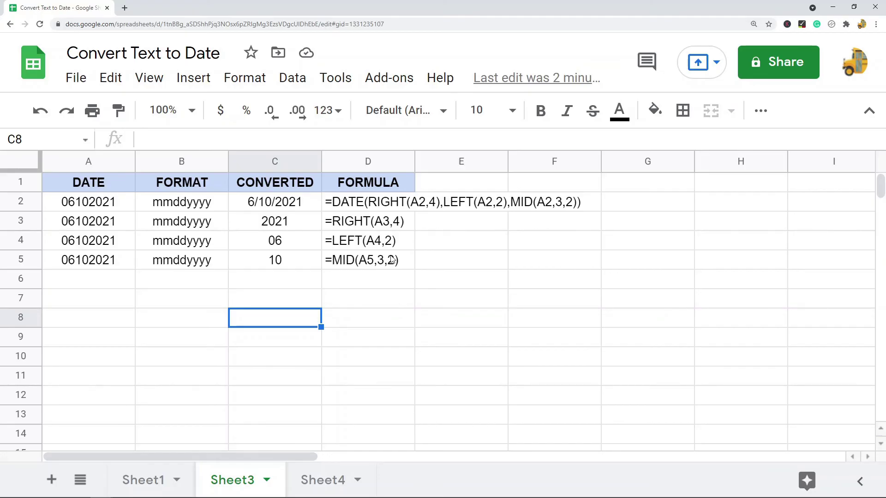
- Highlight D2's DATE formula and the mmddyyyy label in B2, then switch to Sheet4
{"action": "left_click", "coordinate": [390, 207]}
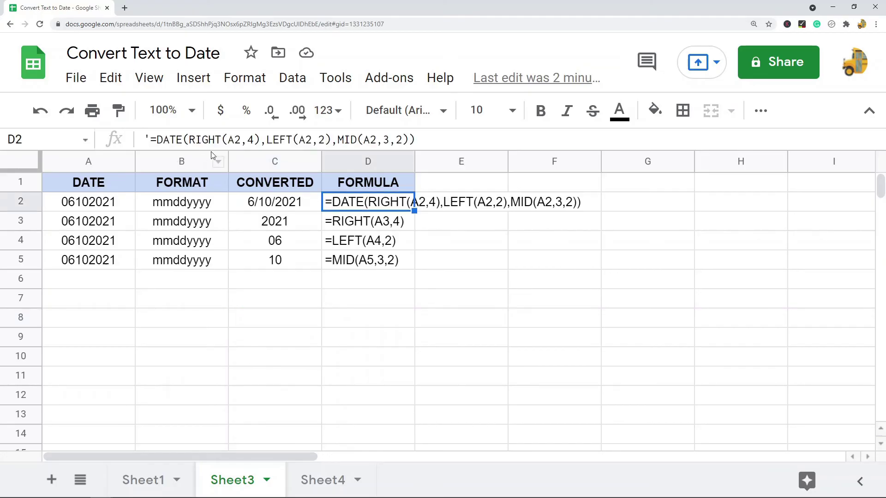
{"action": "left_click_drag", "start_coordinate": [159, 136], "coordinate": [415, 139]}
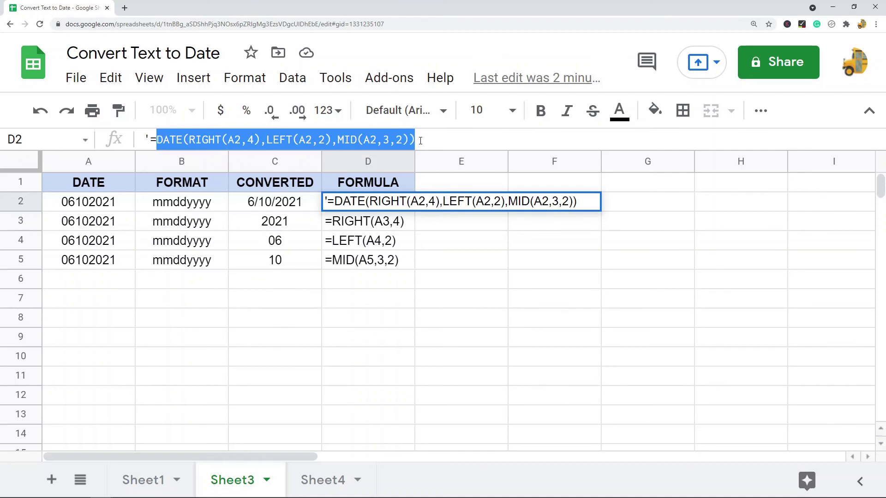
{"action": "key", "text": "Escape"}
{"action": "left_click", "coordinate": [198, 208]}
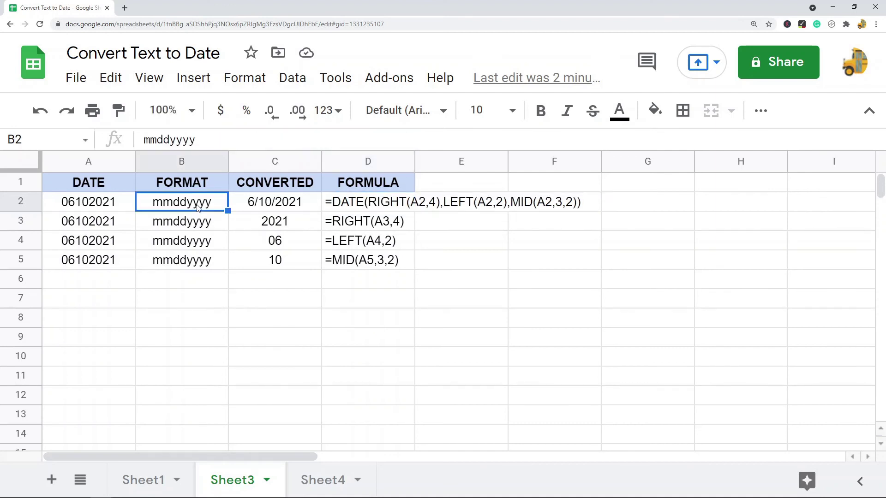
{"action": "left_click_drag", "start_coordinate": [203, 143], "coordinate": [140, 142]}
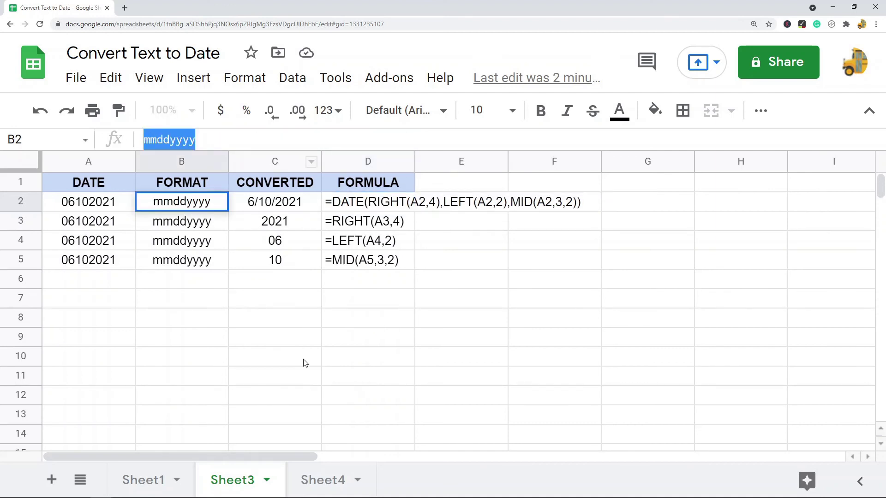
{"action": "left_click", "coordinate": [326, 481]}
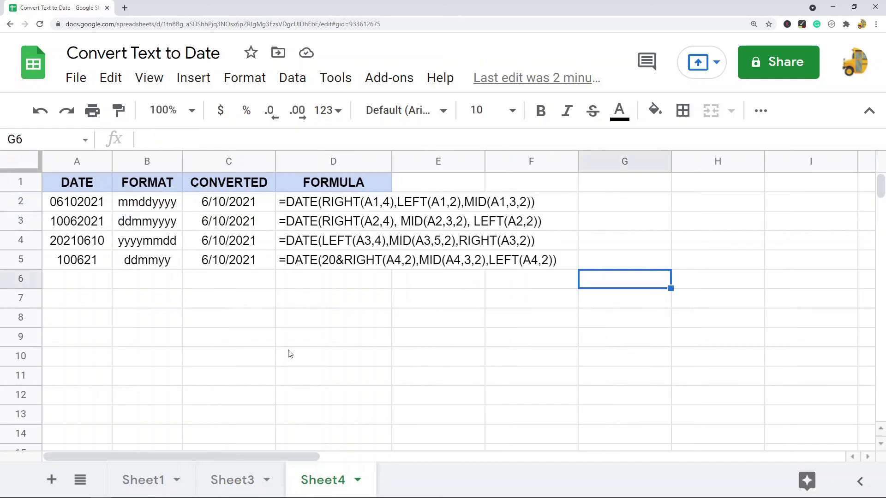
{"action": "left_click", "coordinate": [169, 207]}
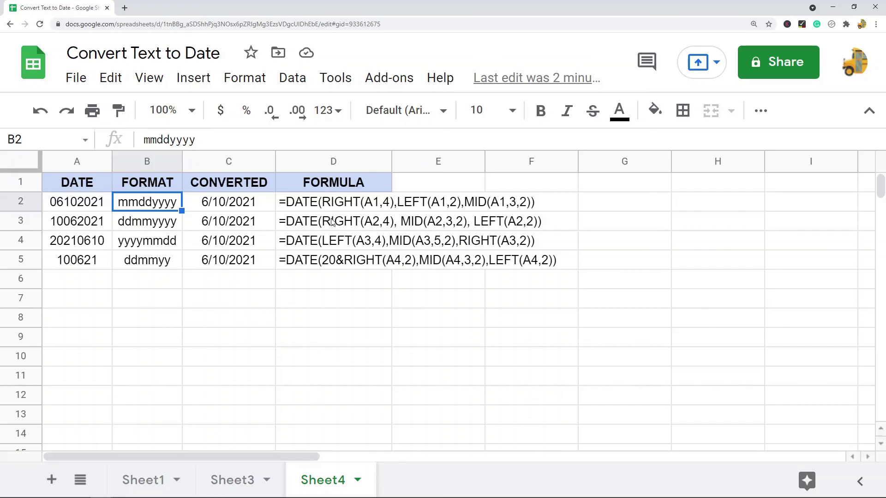
{"action": "left_click", "coordinate": [316, 206]}
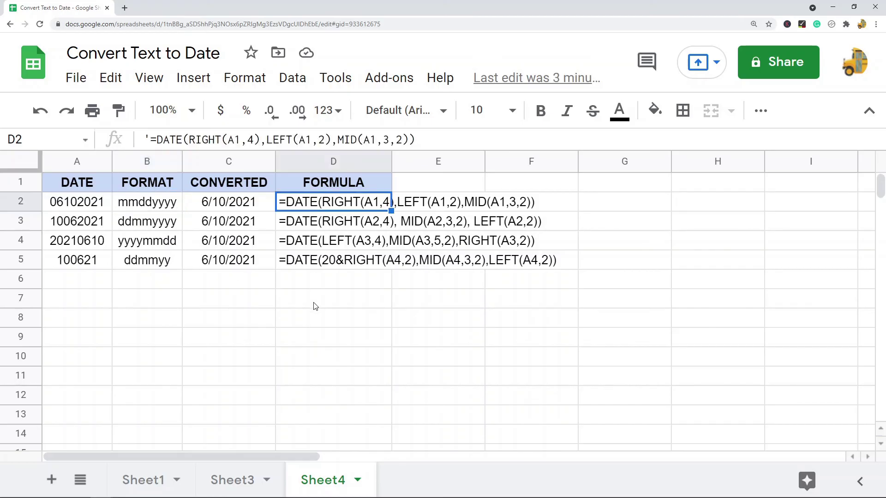
{"action": "left_click", "coordinate": [315, 303]}
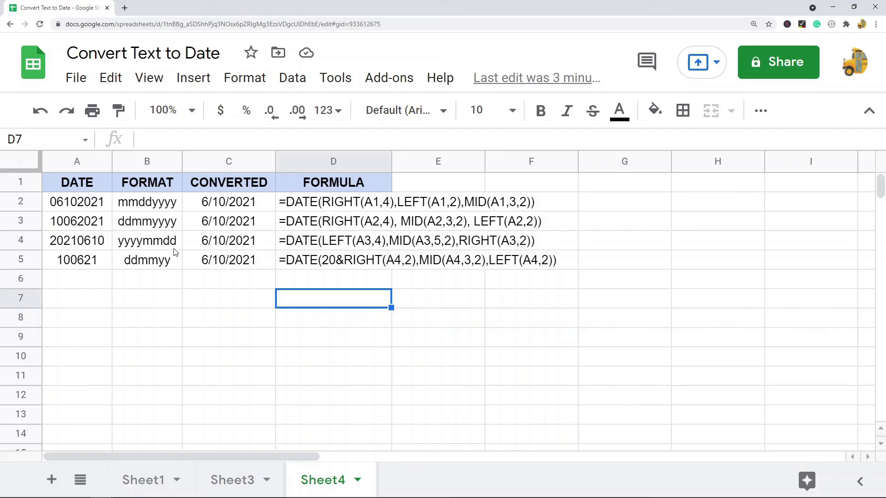
{"action": "left_click", "coordinate": [148, 206]}
{"action": "left_click_drag", "start_coordinate": [148, 231], "coordinate": [147, 261]}
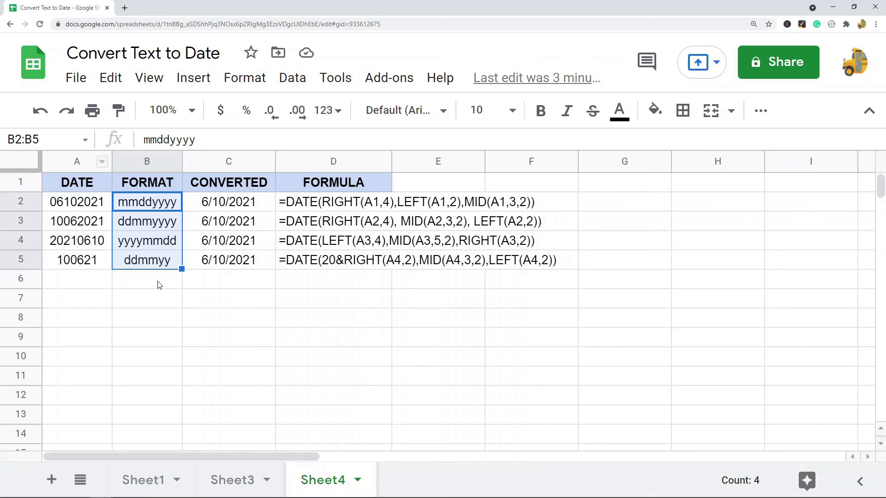
{"action": "left_click", "coordinate": [151, 263]}
{"action": "left_click", "coordinate": [154, 201], "text": "shift"}
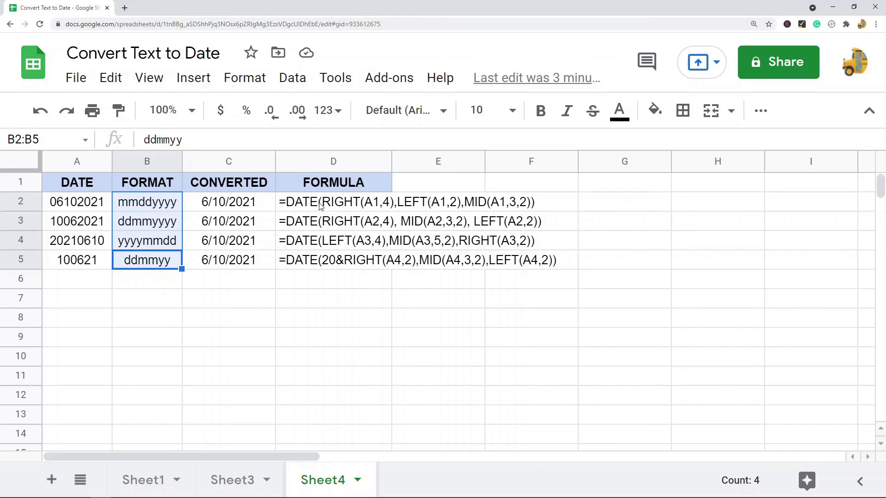